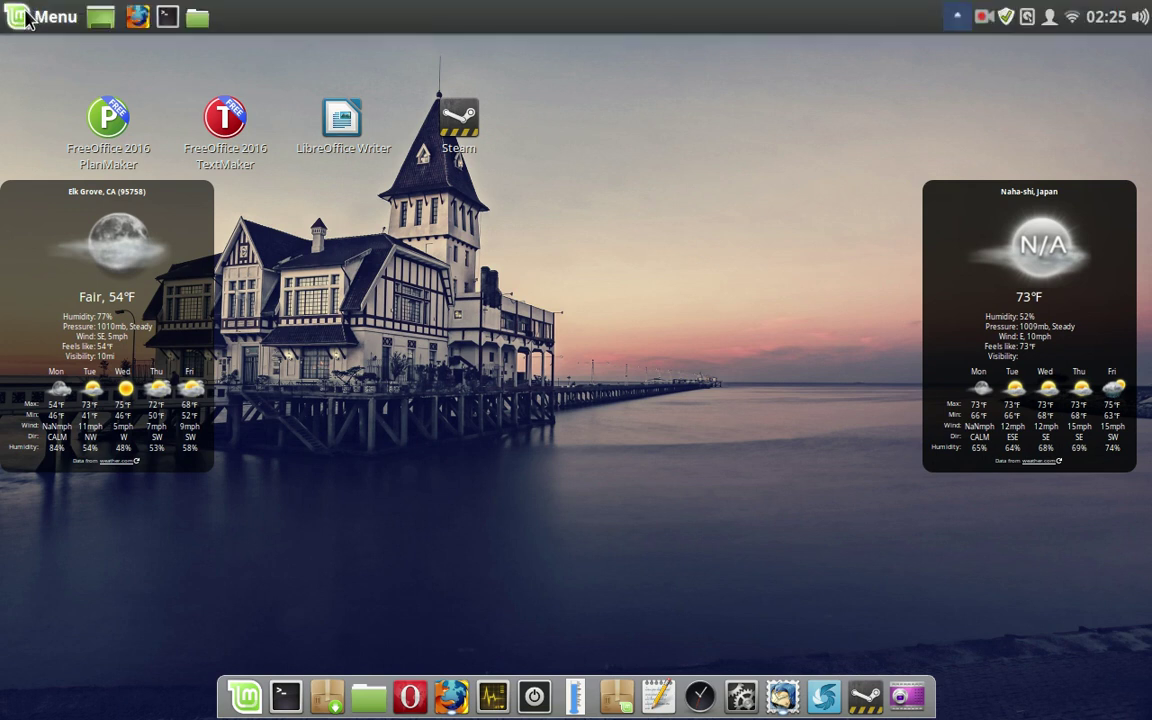
# Search the installed applications for "usb" and launch USB Image Writer
pyautogui.click(28, 20)
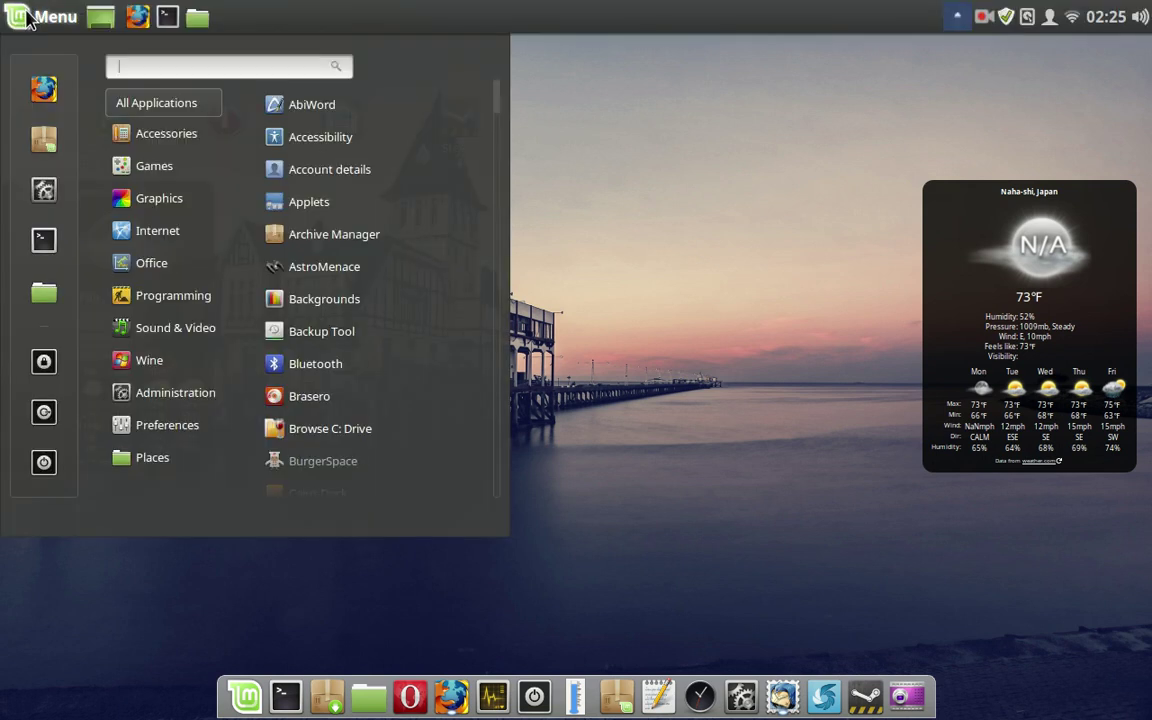
pyautogui.write('u')
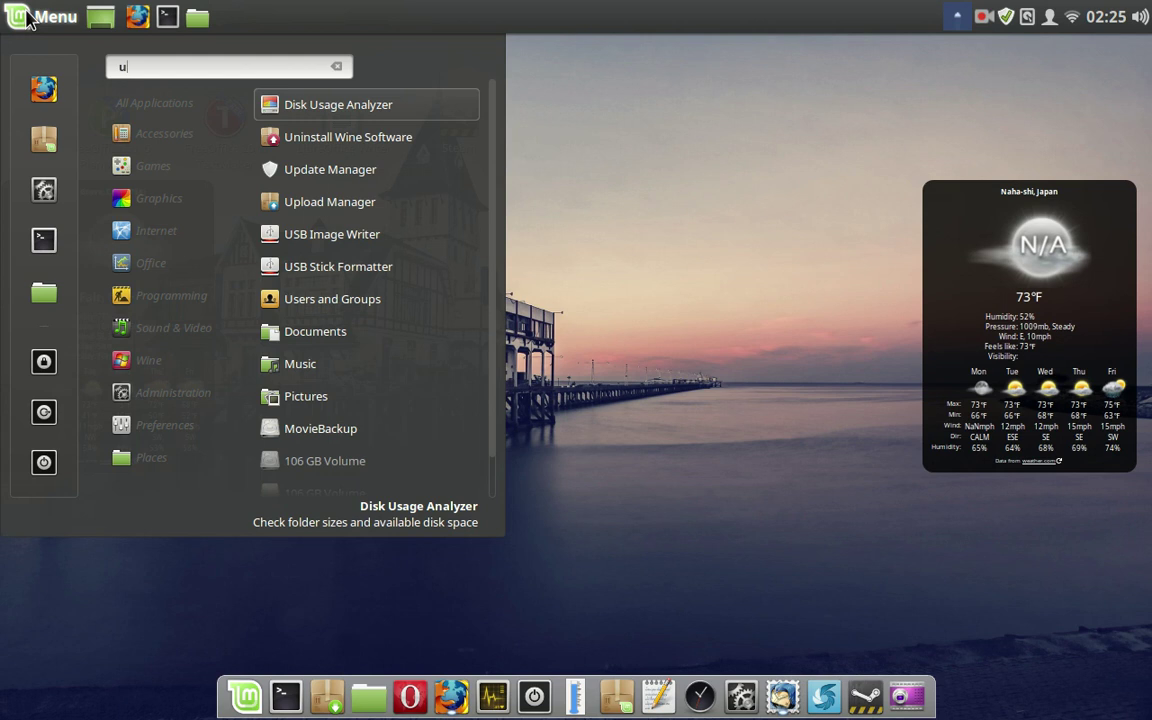
pyautogui.write('sb')
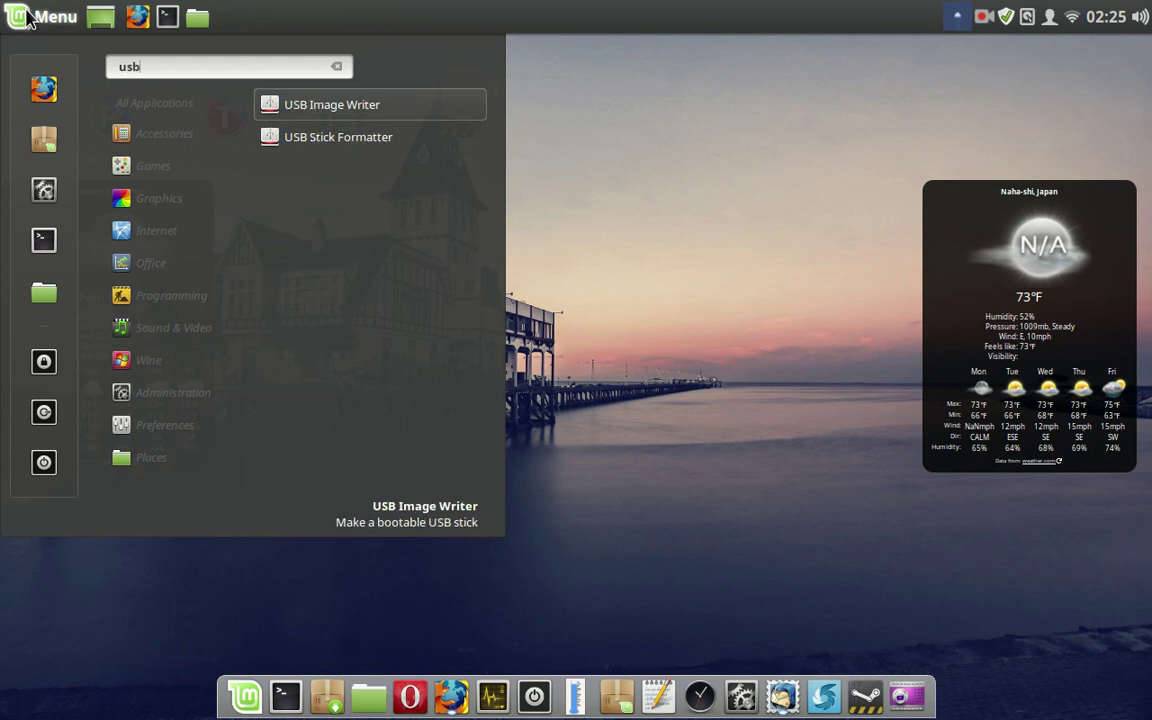
pyautogui.click(340, 112)
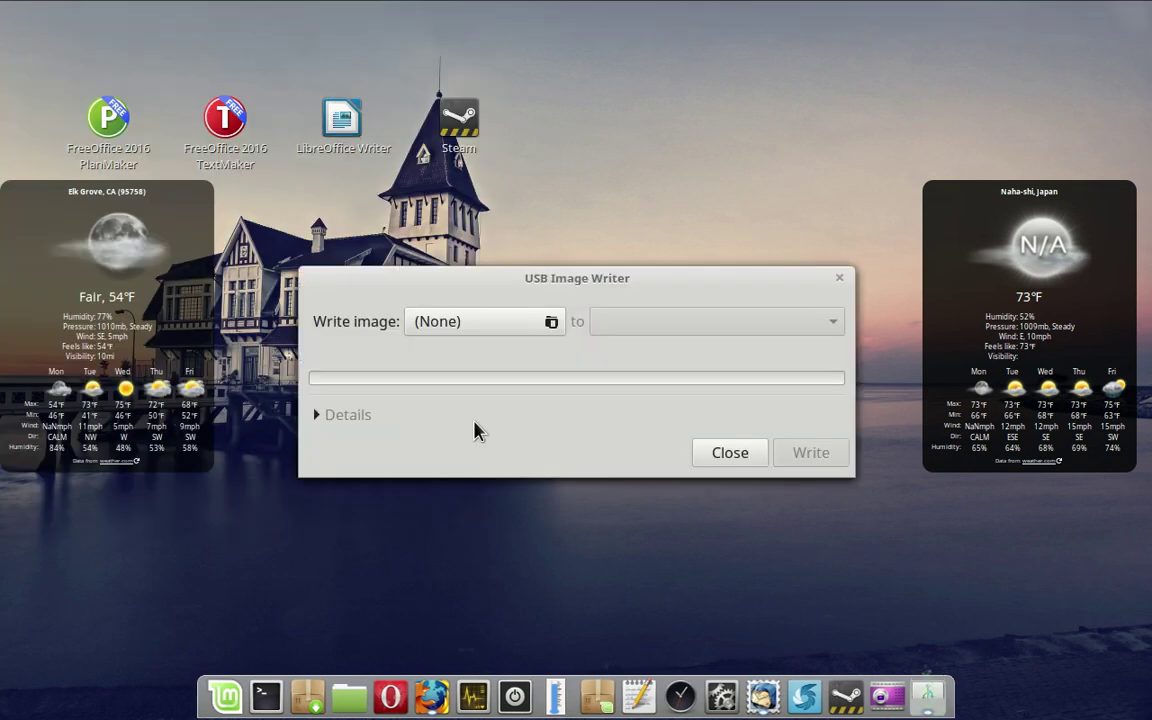
# Open the image file chooser, list the other storage locations and reposition the dialog so it is fully visible
pyautogui.click(549, 325)
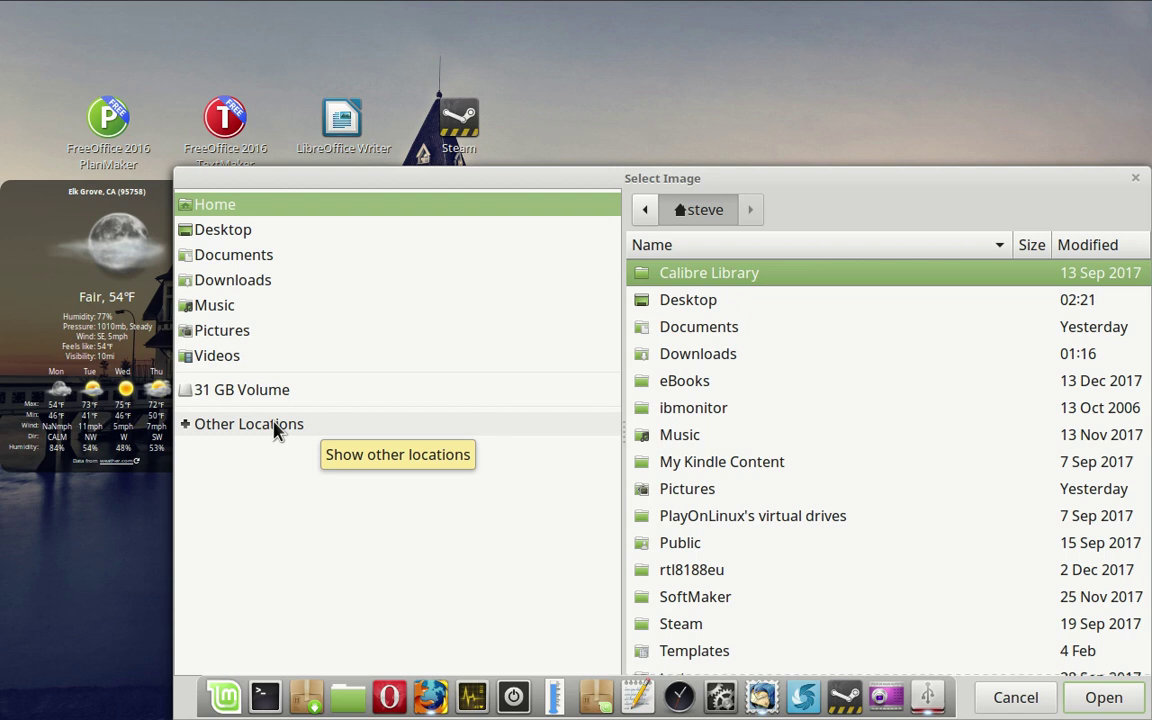
pyautogui.click(276, 428)
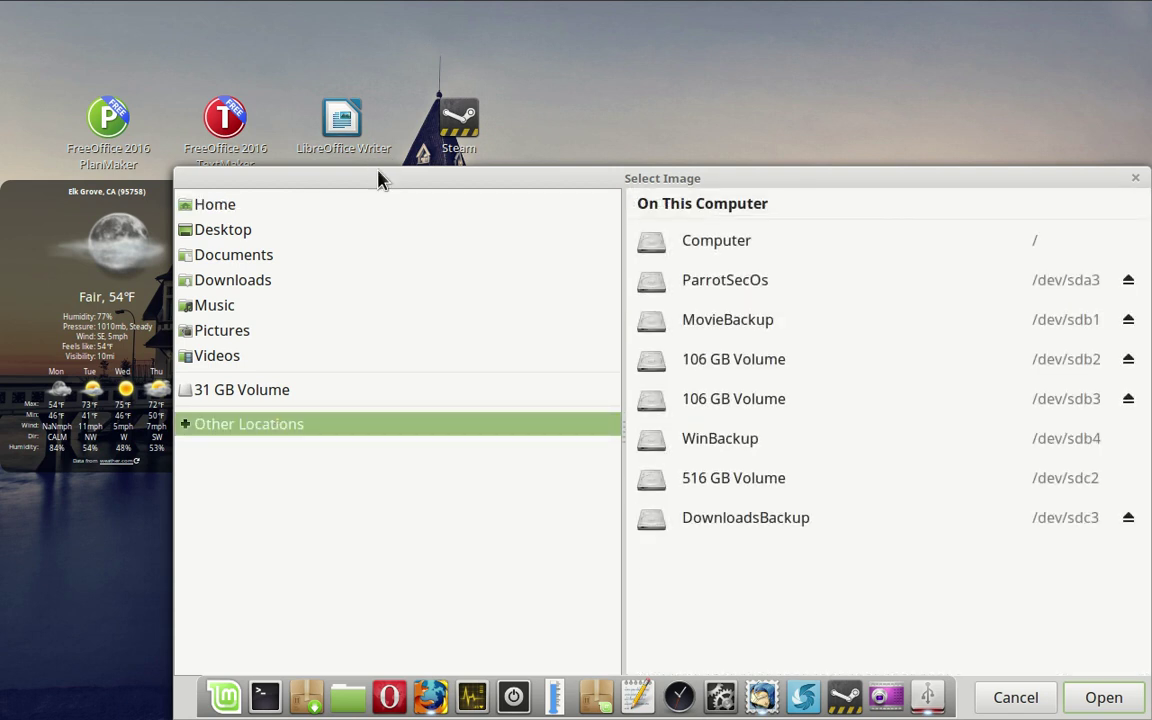
pyautogui.moveTo(378, 180); pyautogui.dragTo(289, 67)
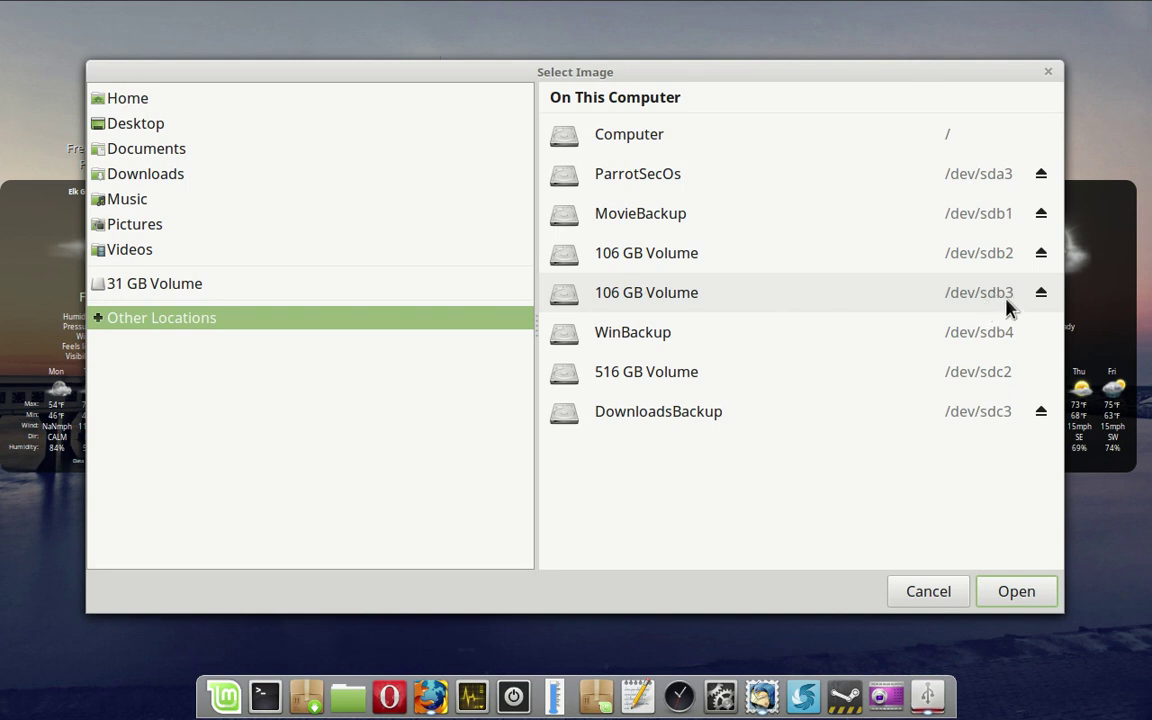
# Check the home Downloads folder on the 106 GB volume /dev/sdb3 for an image, and return to the other locations
pyautogui.click(640, 300)
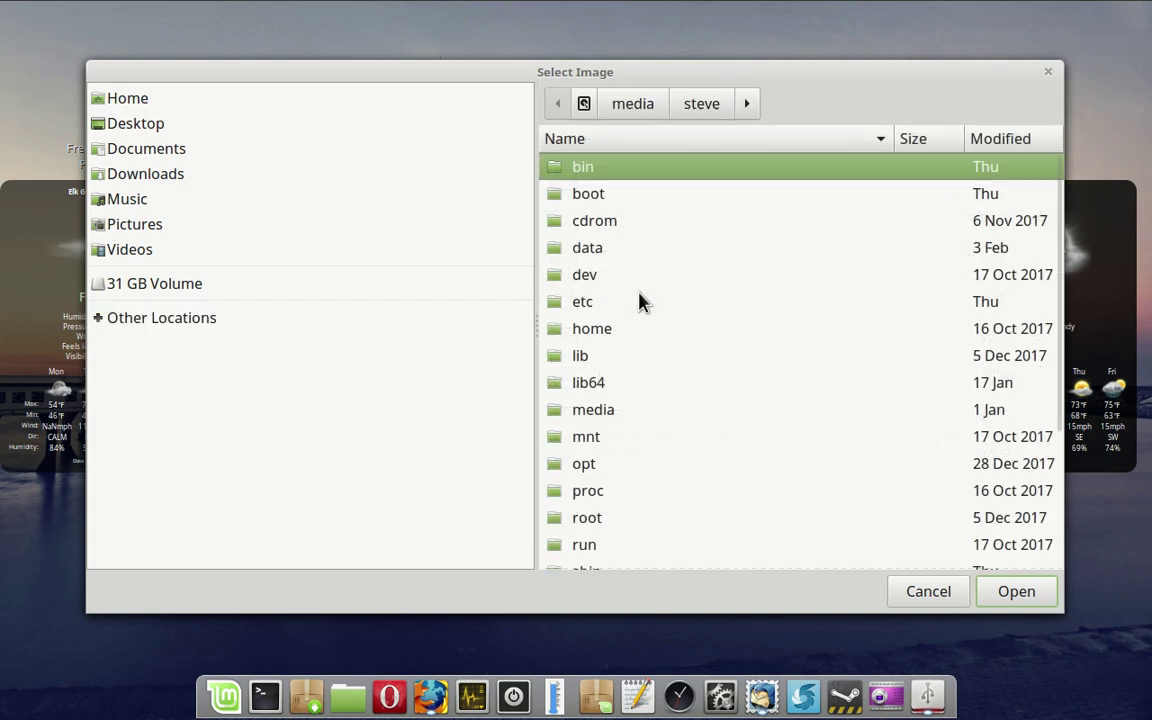
pyautogui.click(592, 332)
pyautogui.doubleClick(592, 332)
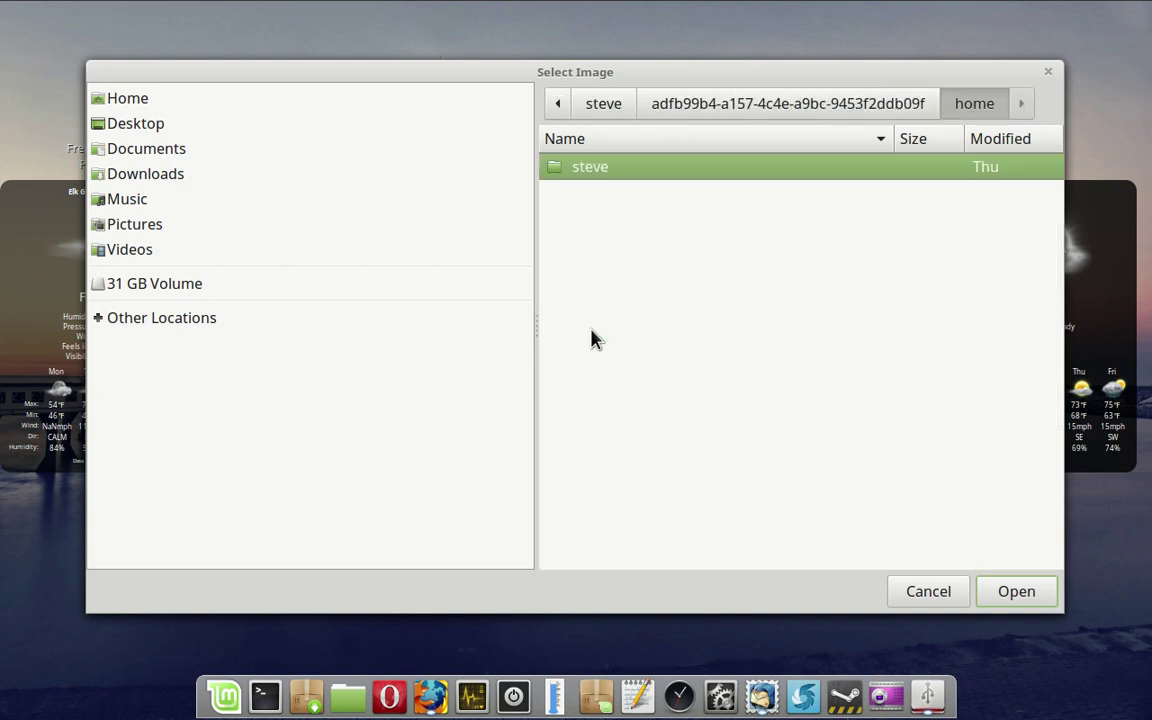
pyautogui.doubleClick(637, 177)
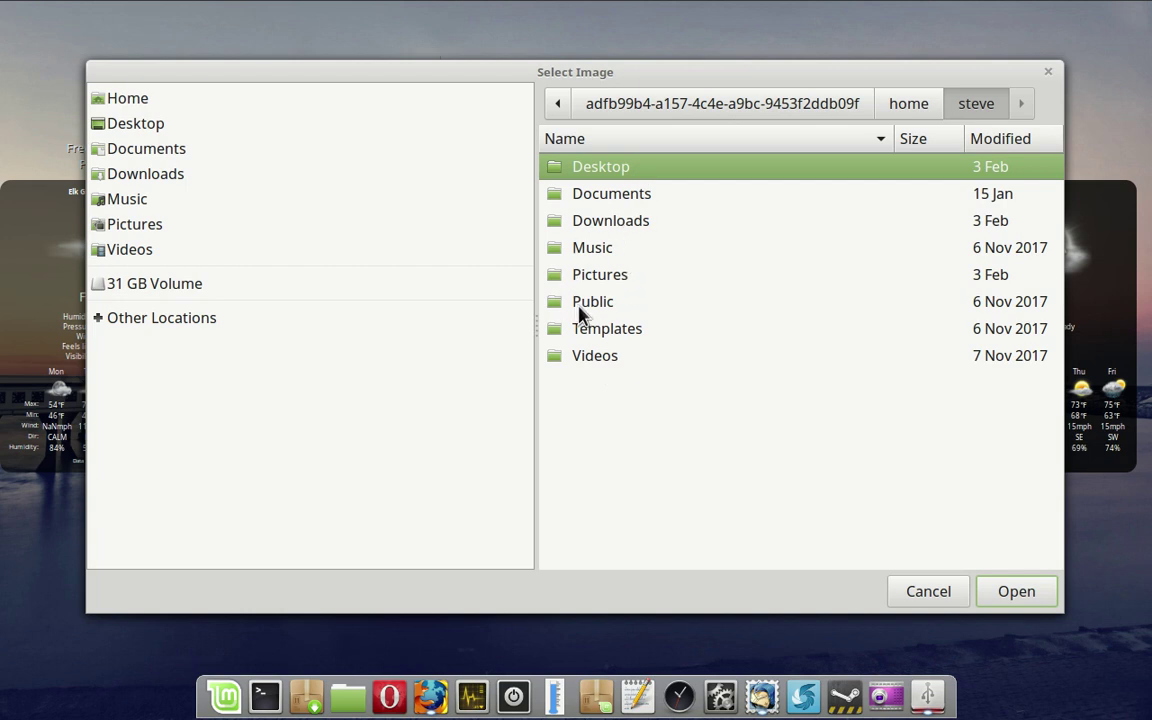
pyautogui.doubleClick(599, 222)
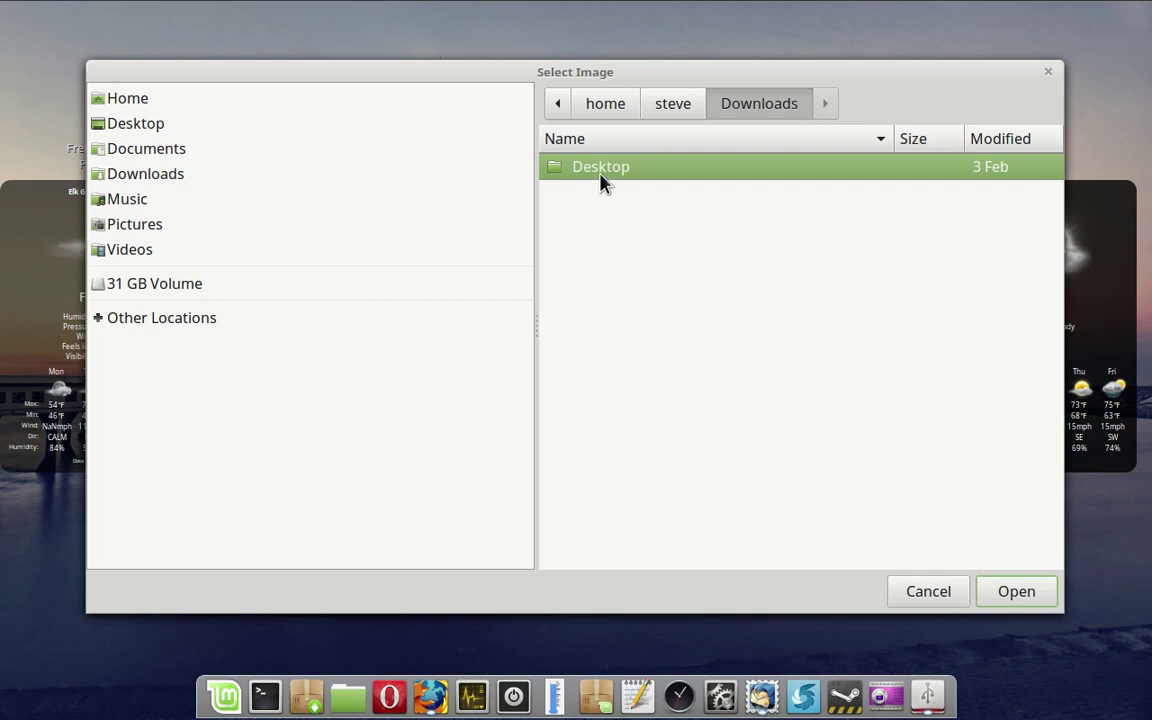
pyautogui.click(147, 318)
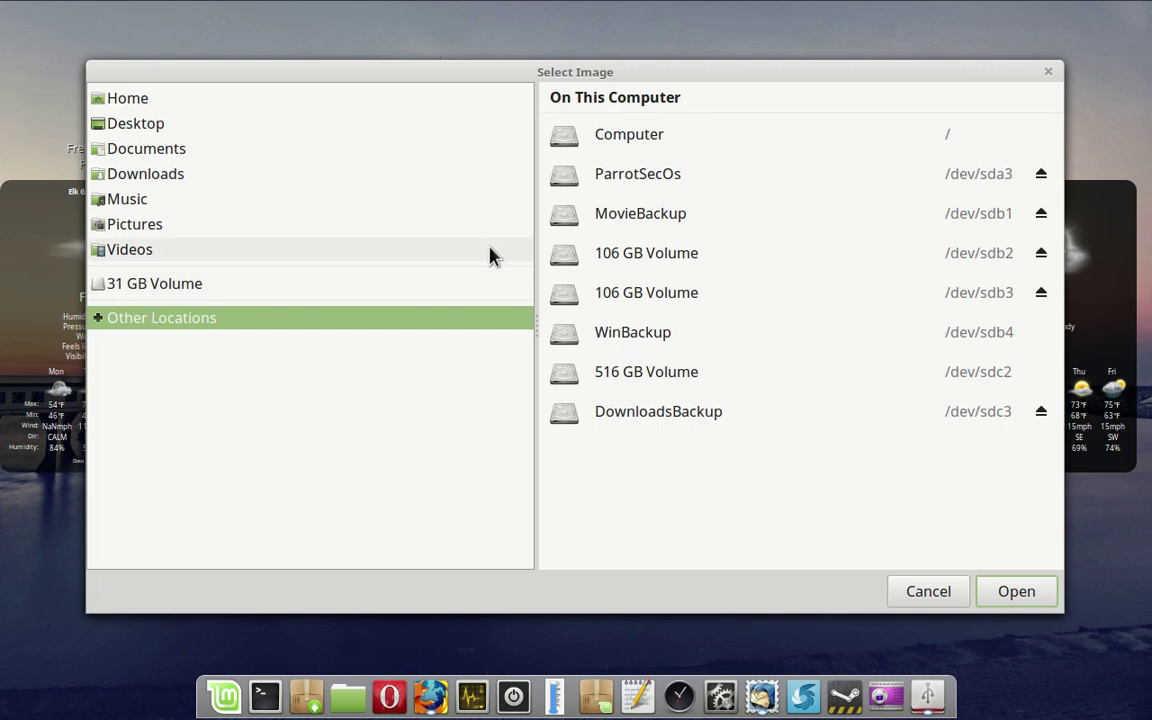
# Select pop-os_amd64_intel_52.iso from the home Downloads folder on the 106 GB volume /dev/sdb2 as the image to write
pyautogui.click(630, 258)
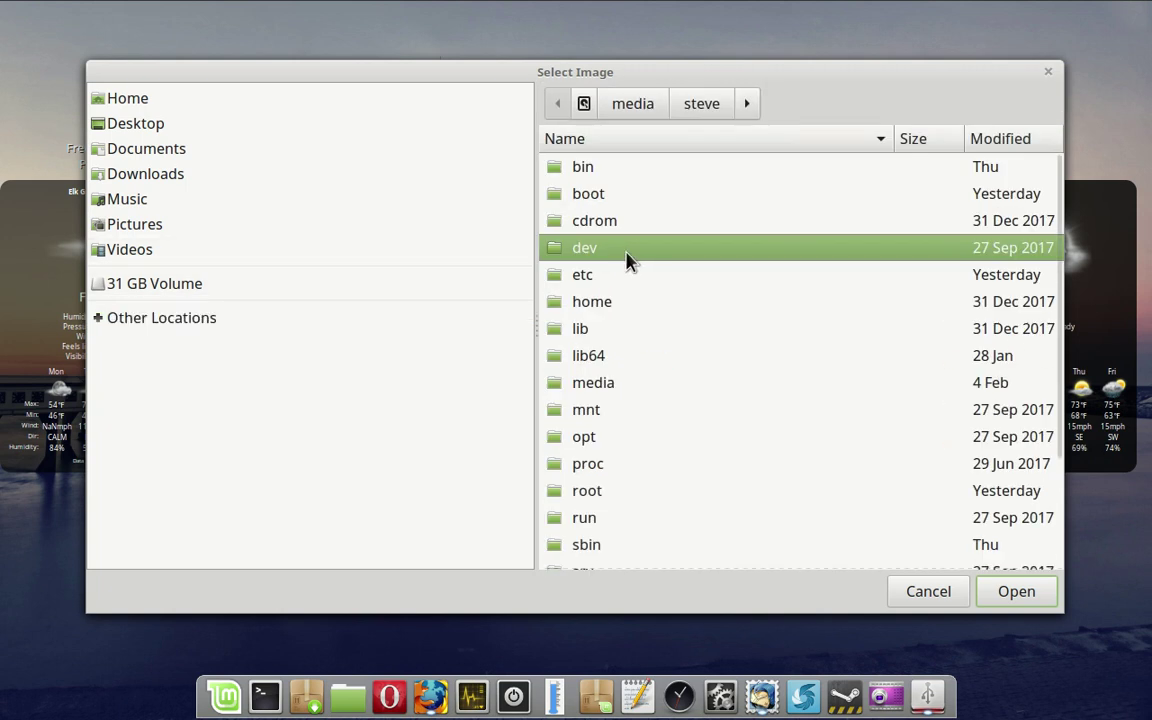
pyautogui.doubleClick(614, 303)
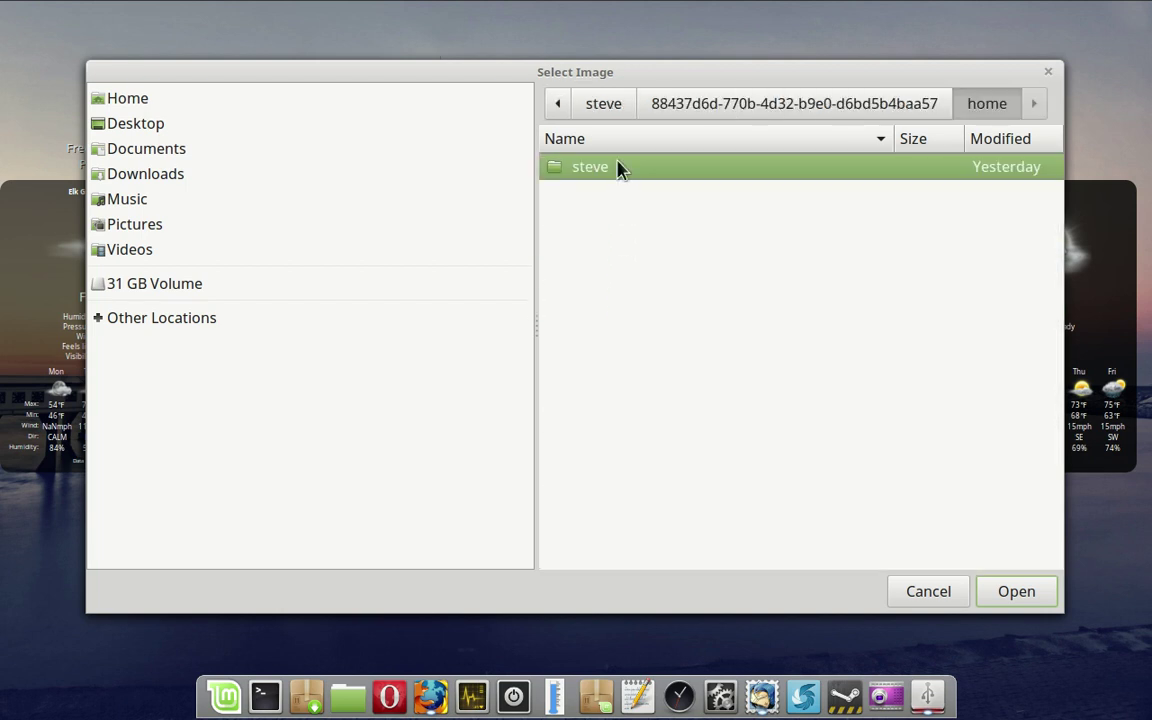
pyautogui.doubleClick(617, 170)
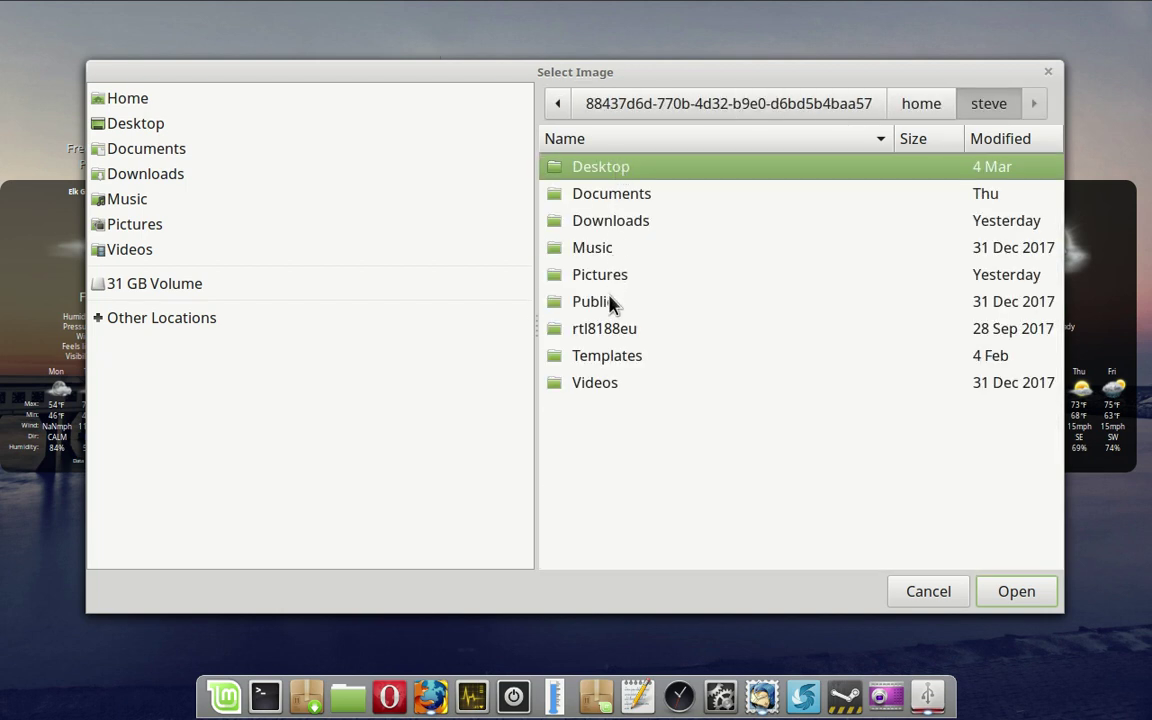
pyautogui.click(607, 215)
pyautogui.doubleClick(607, 220)
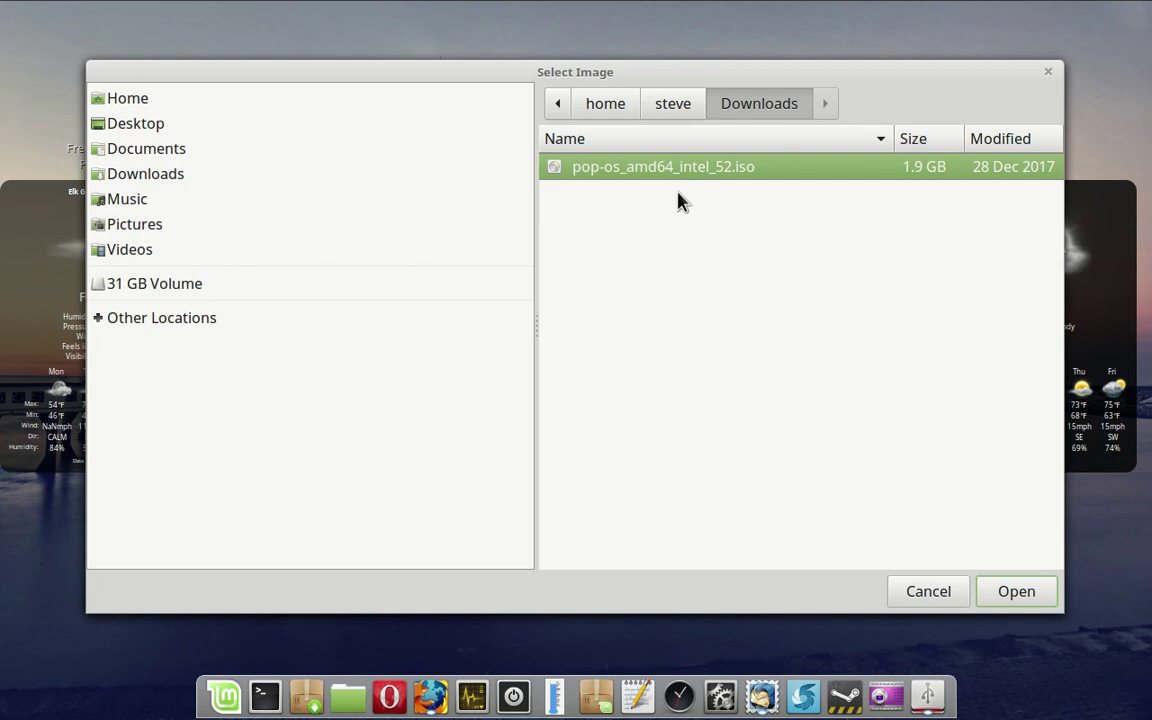
pyautogui.click(1005, 595)
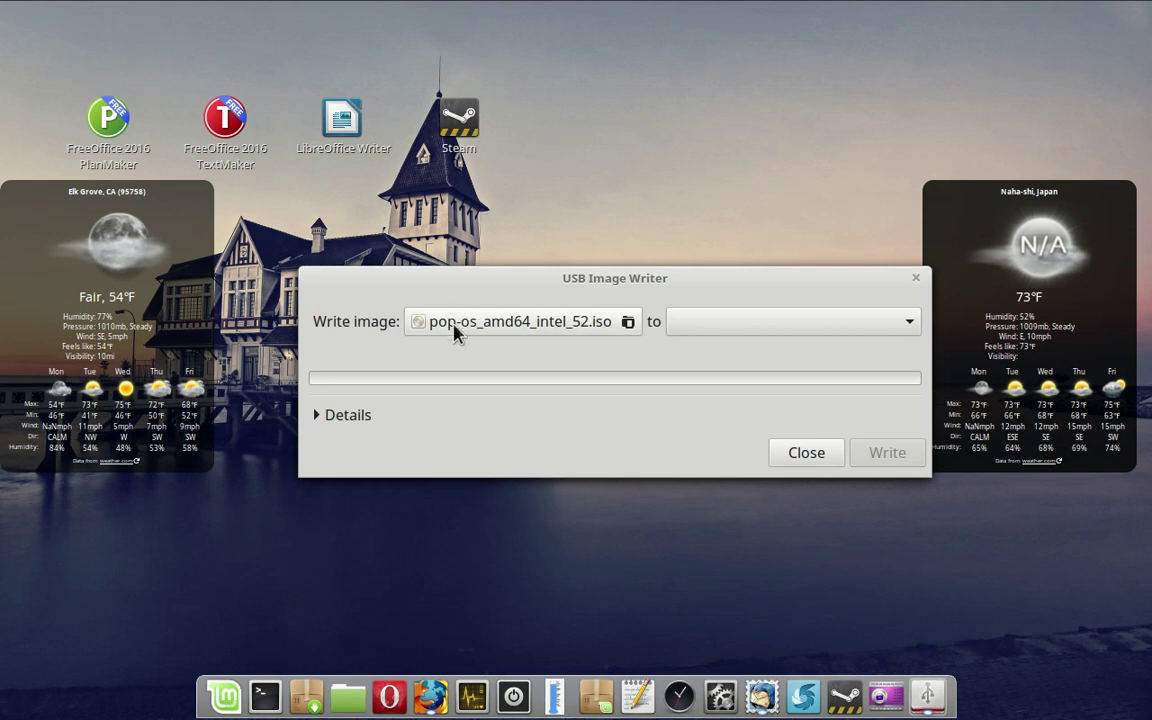
# Choose Patriot Memory (/dev/sdd) - 31GB as the target device for the image
pyautogui.click(910, 325)
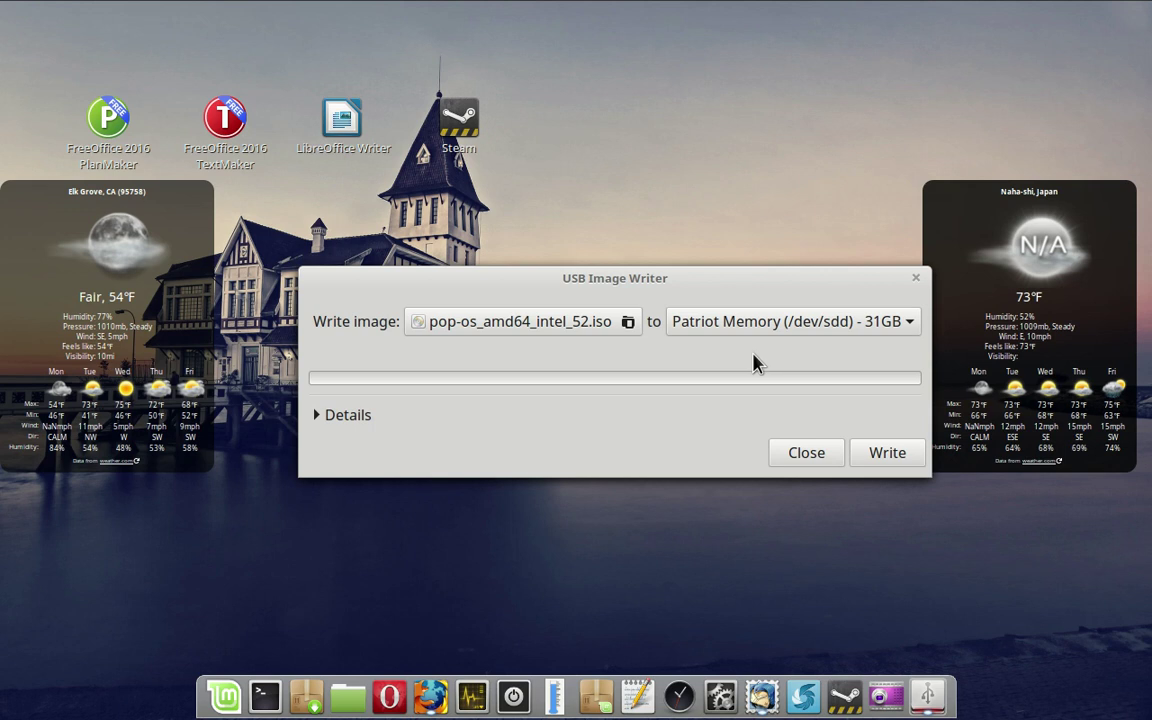
pyautogui.click(908, 325)
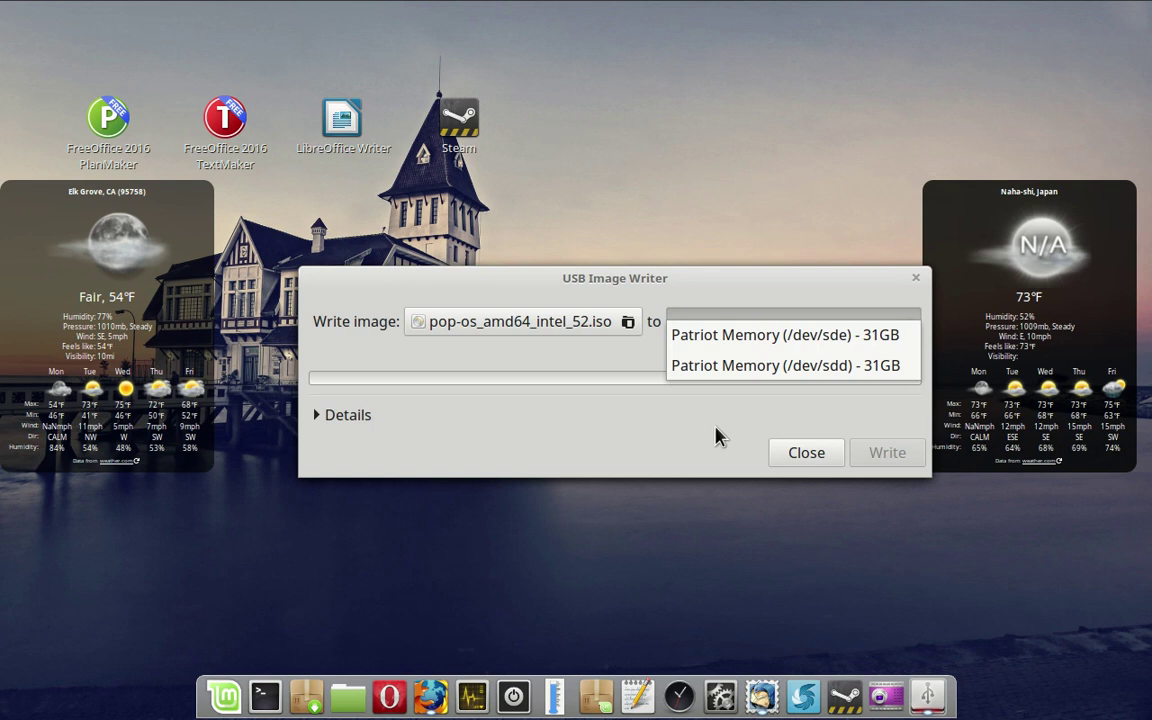
pyautogui.click(752, 367)
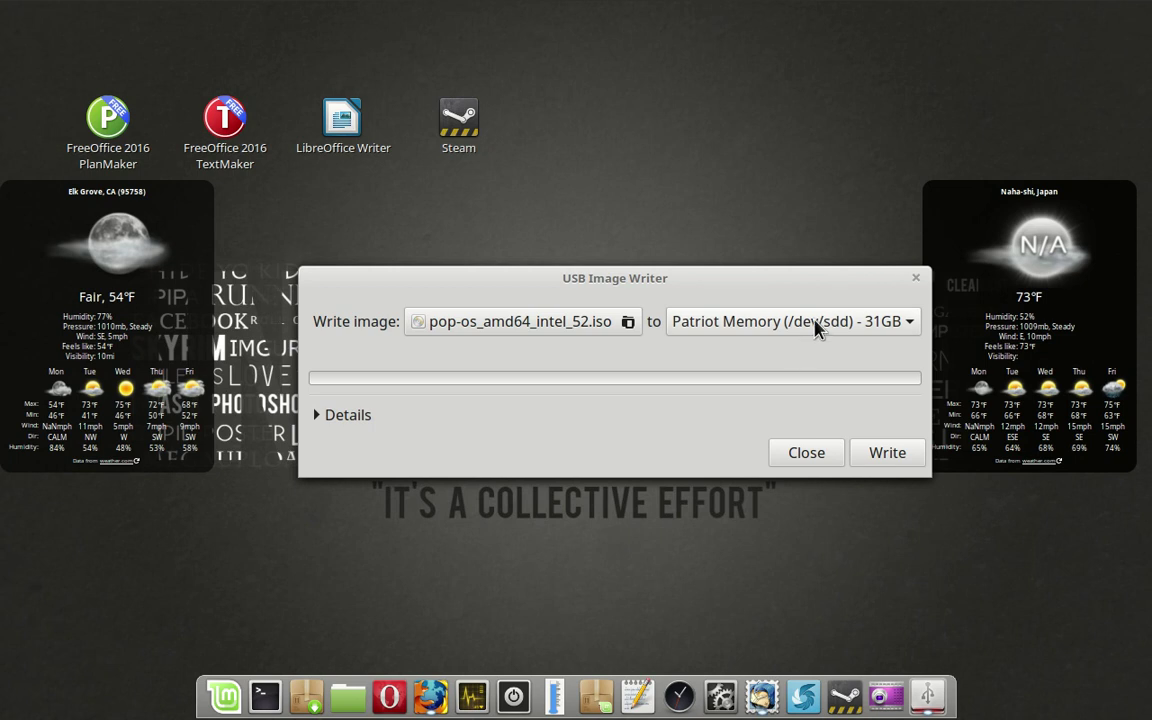
pyautogui.click(908, 330)
# Start writing the image to the USB stick and authenticate with the account password
pyautogui.click(881, 460)
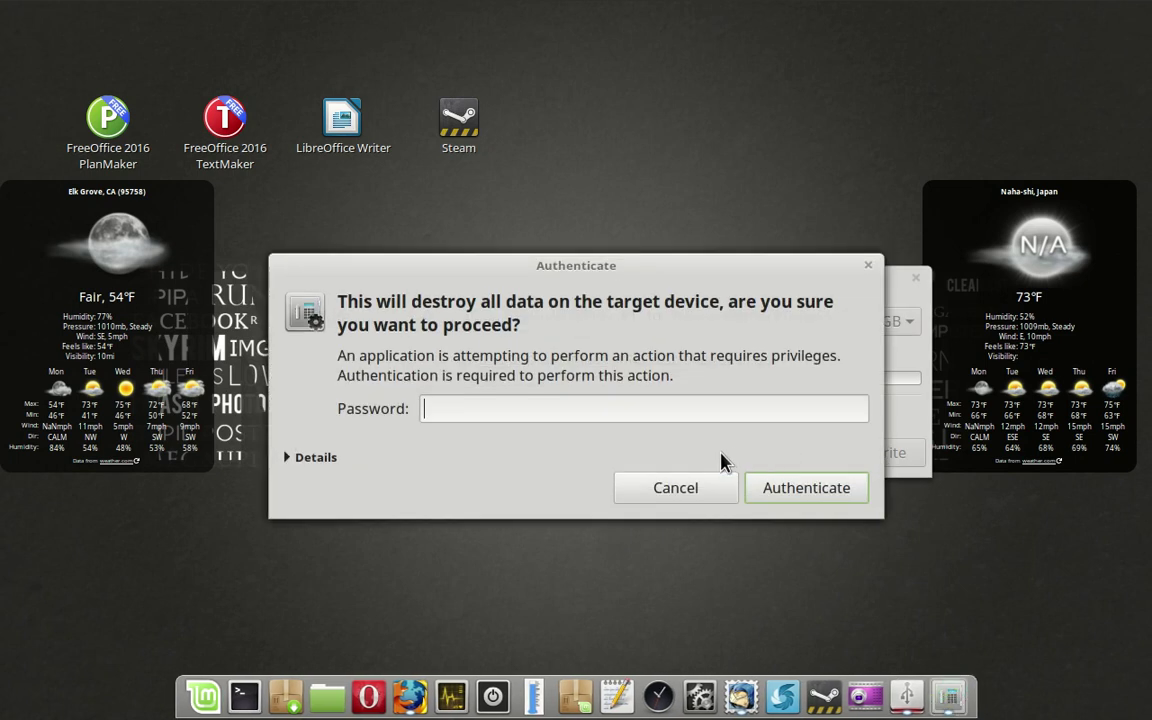
pyautogui.write('*****')
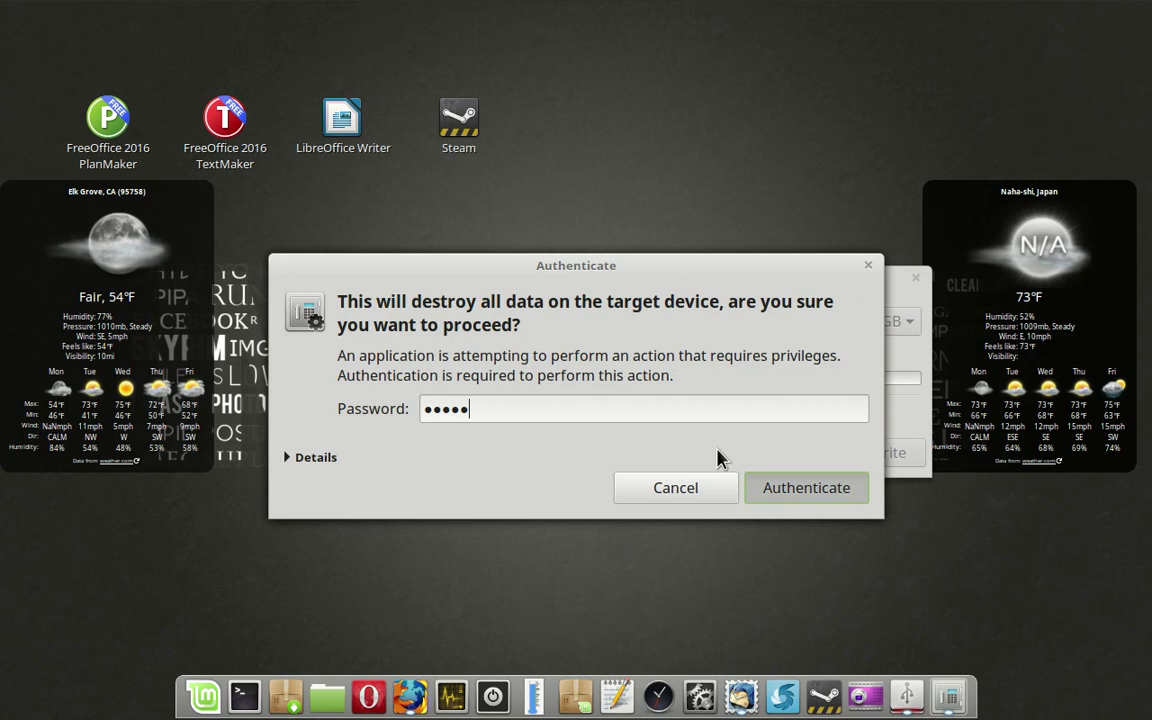
pyautogui.press('Return')
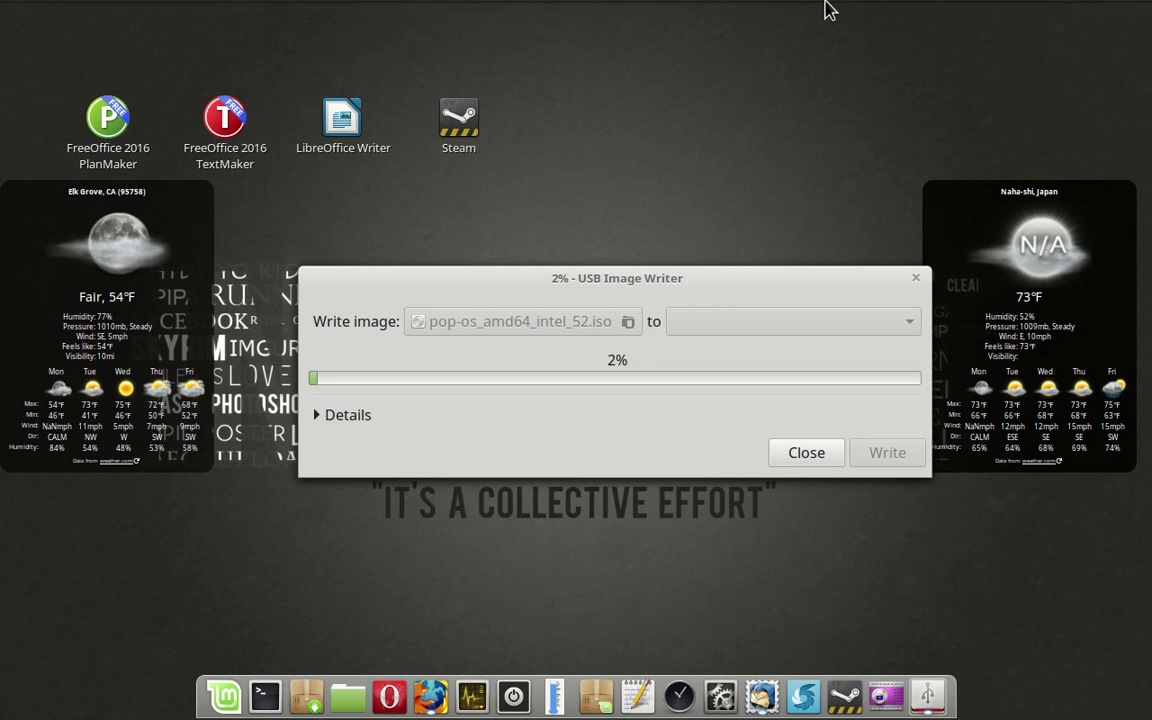
pyautogui.moveTo(830, 8)
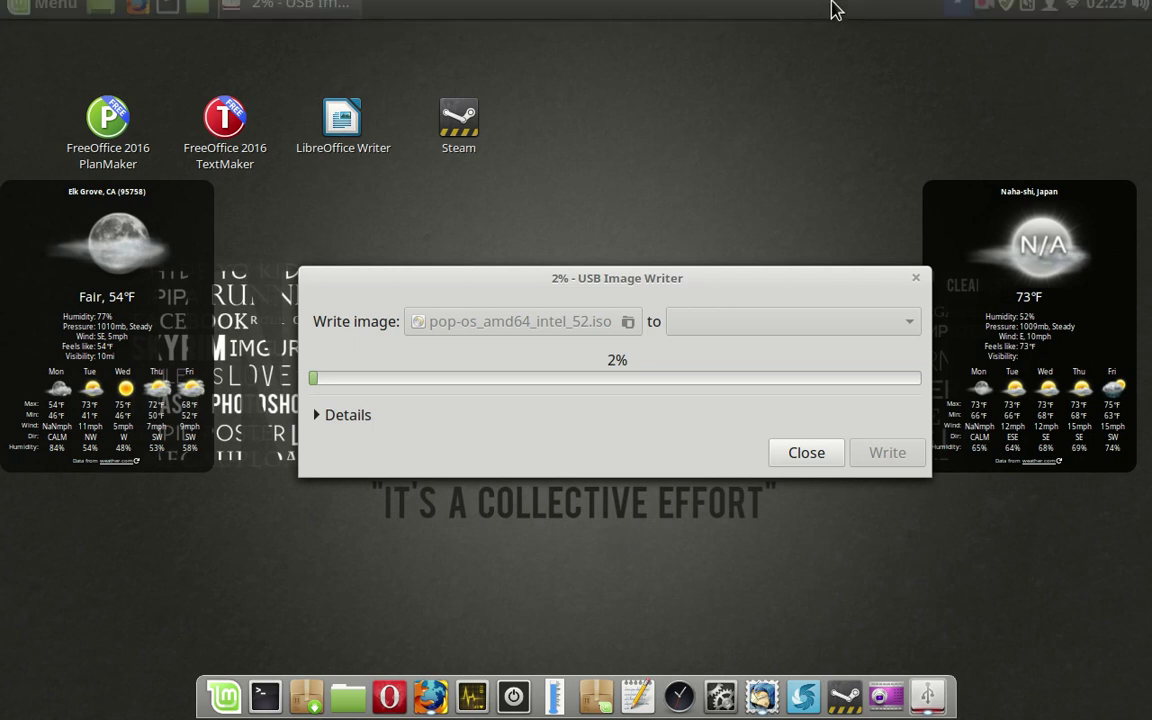
pyautogui.click(983, 15)
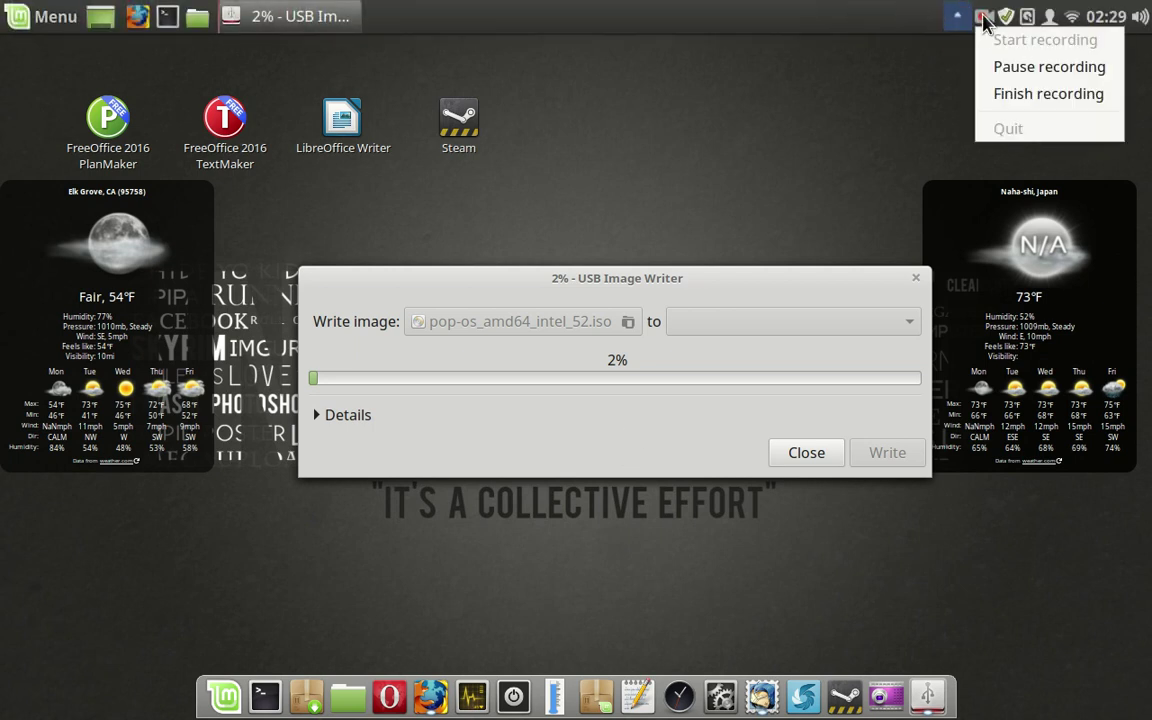
pyautogui.click(1012, 67)
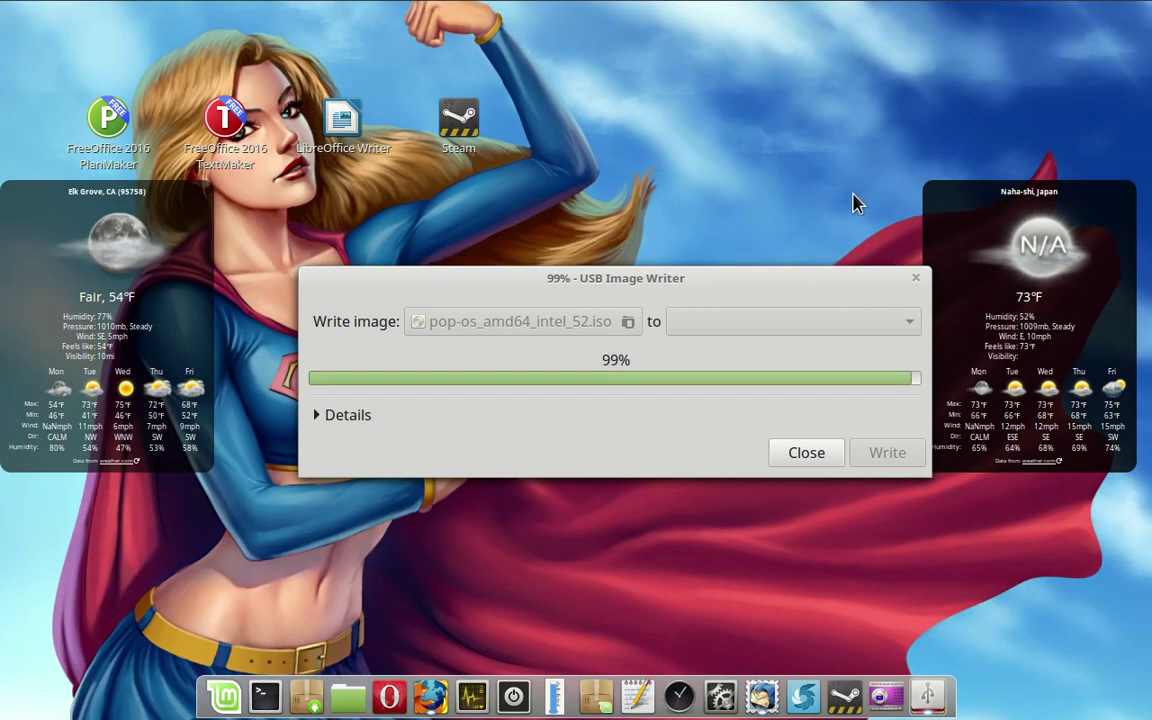
# Dismiss the write completion notice and close USB Image Writer
pyautogui.moveTo(892, 8)
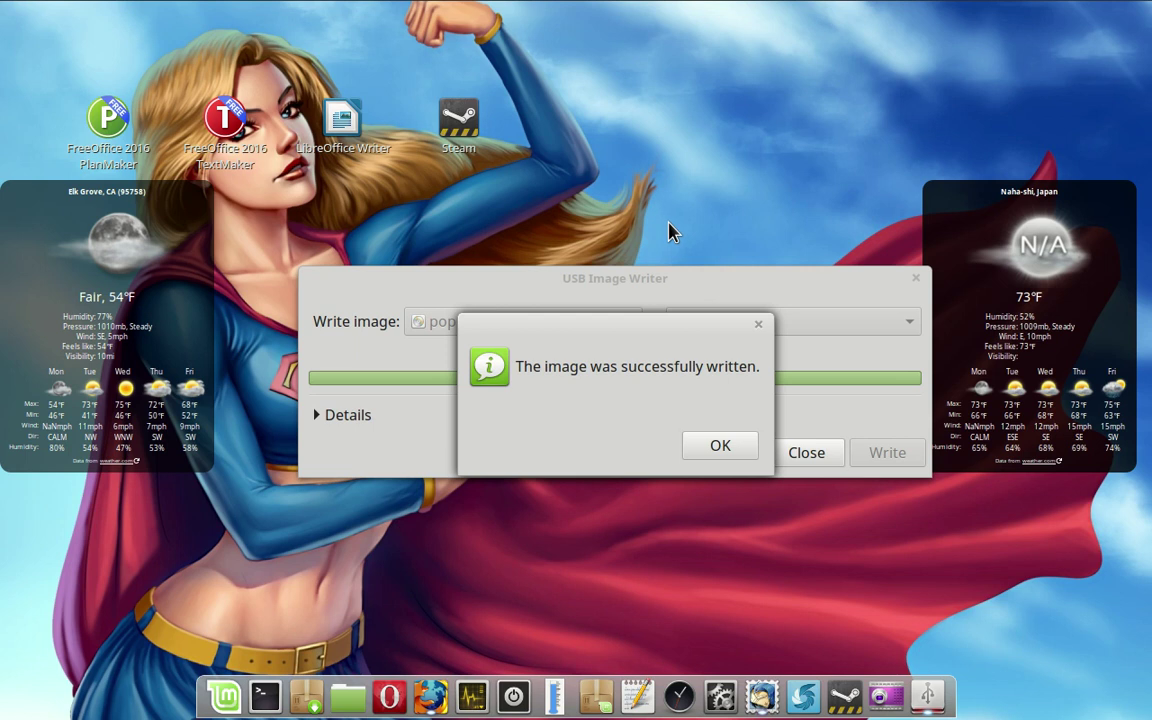
pyautogui.click(700, 450)
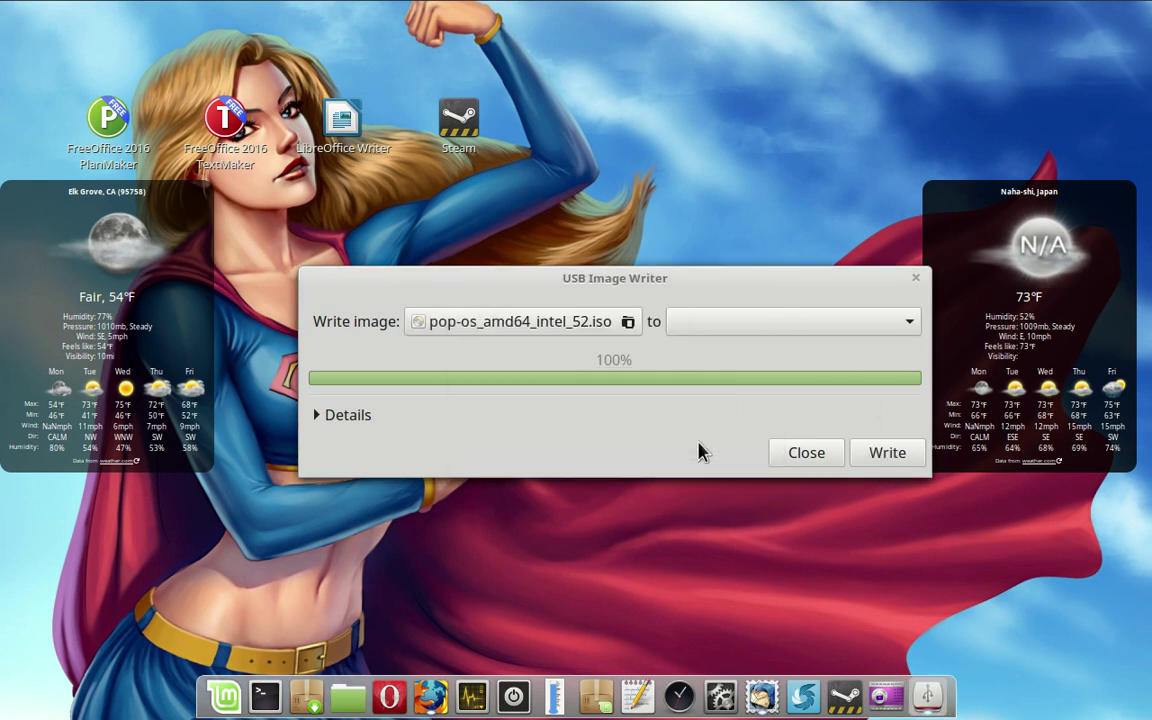
pyautogui.click(795, 458)
pyautogui.moveTo(1005, 10)
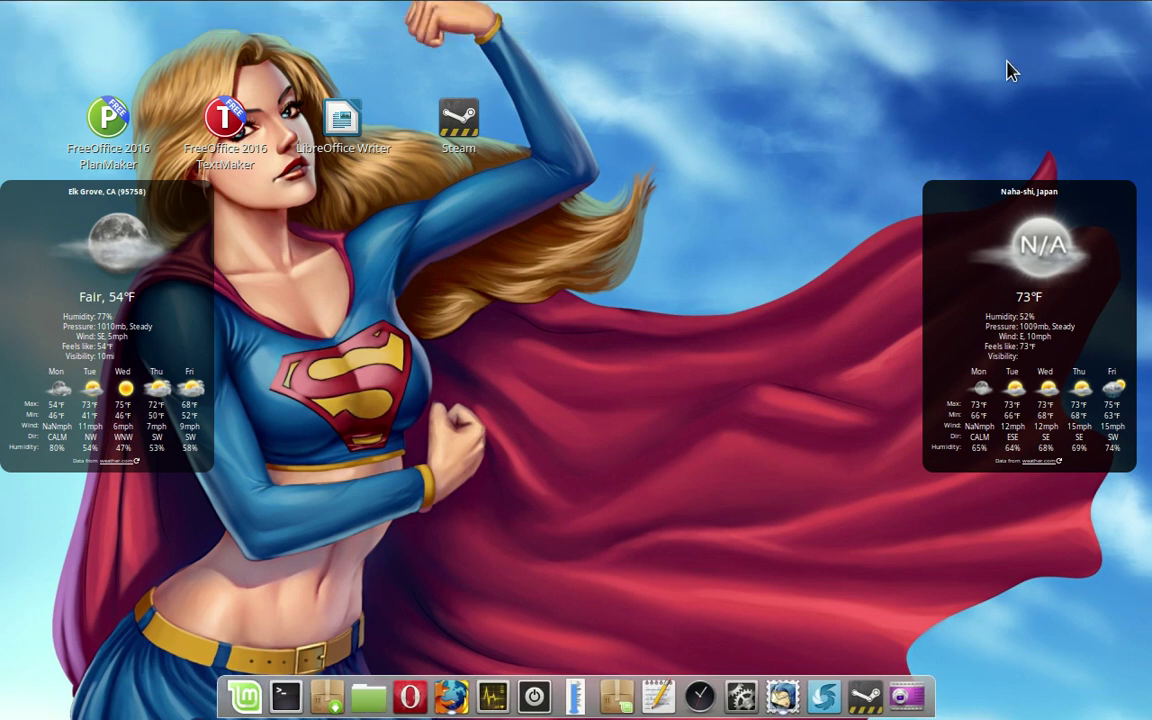